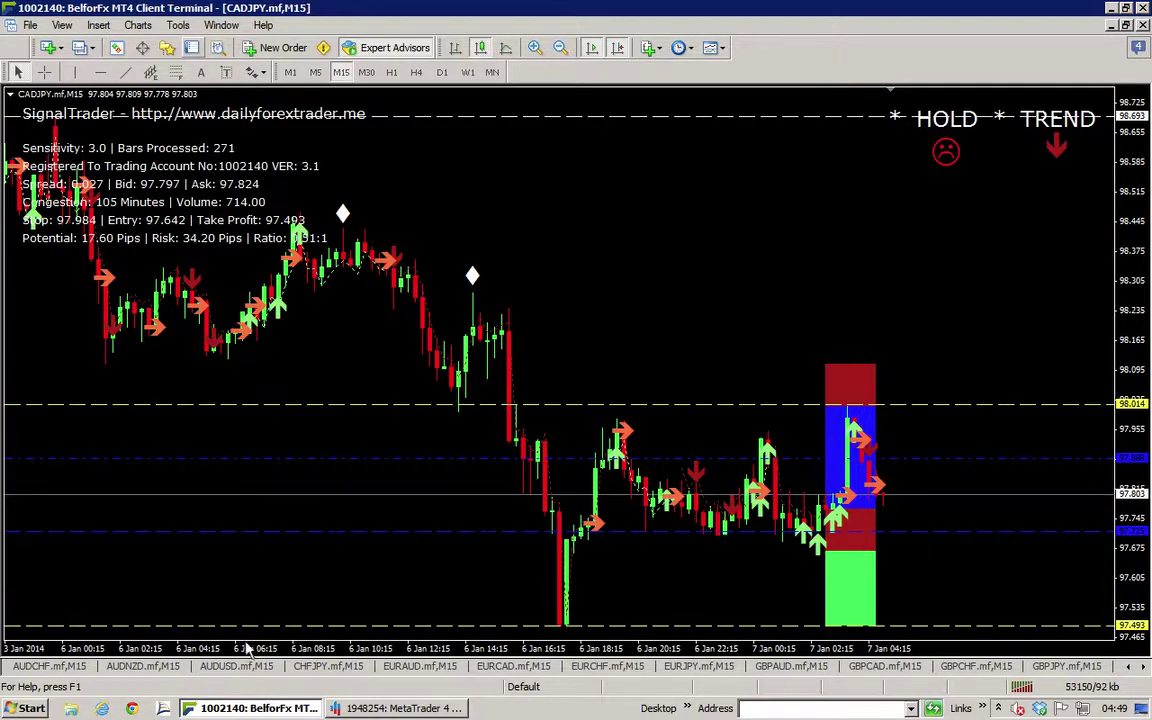
Bring the EURAUD.mf,M15 chart to the front from the full list of open chart windows
click(1146, 667)
click(1146, 667)
click(1146, 667)
click(1146, 667)
click(1146, 667)
click(1146, 667)
click(1146, 667)
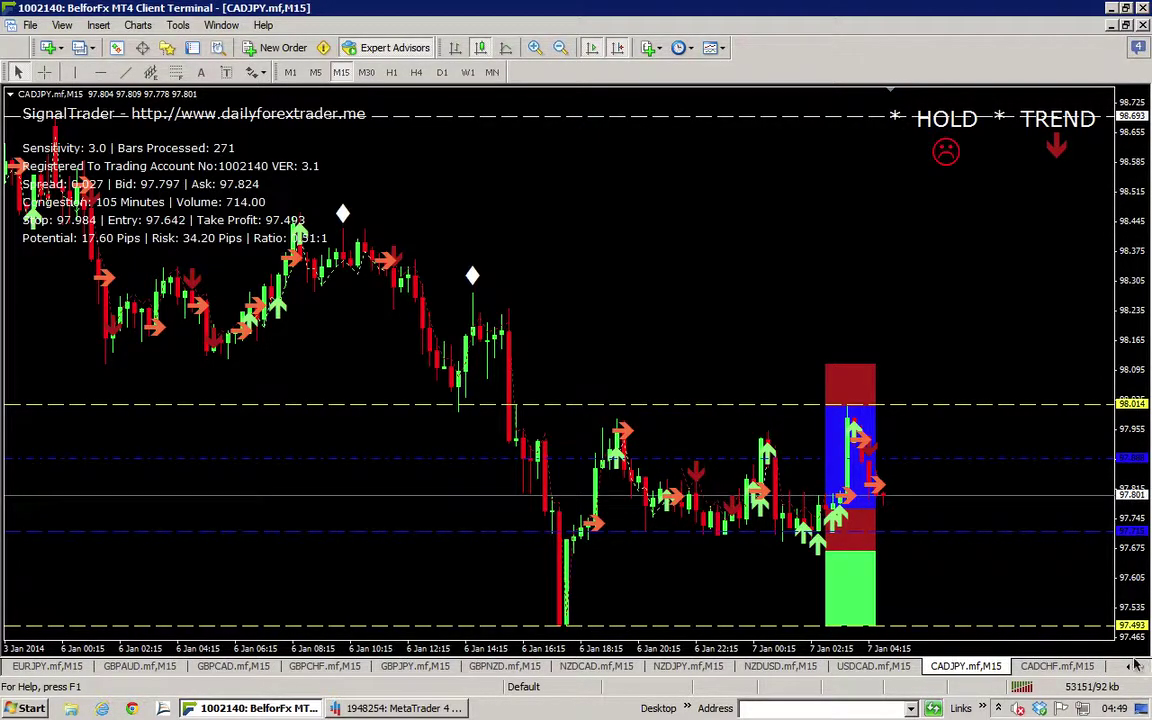
click(221, 25)
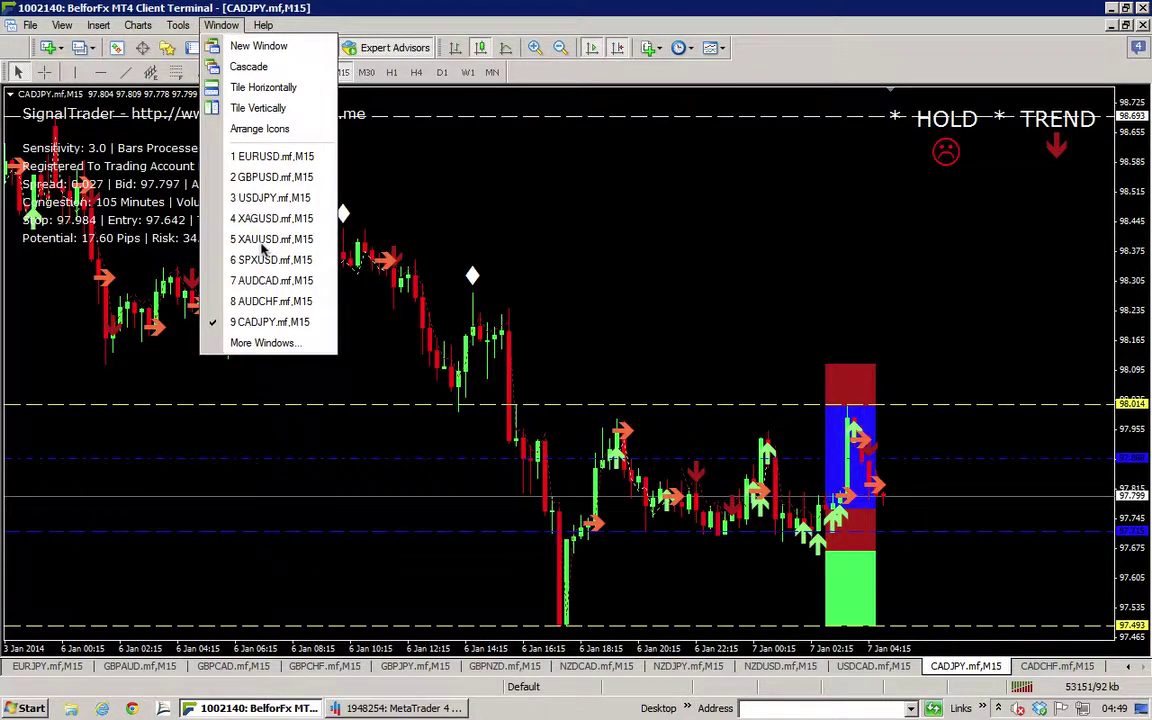
click(295, 343)
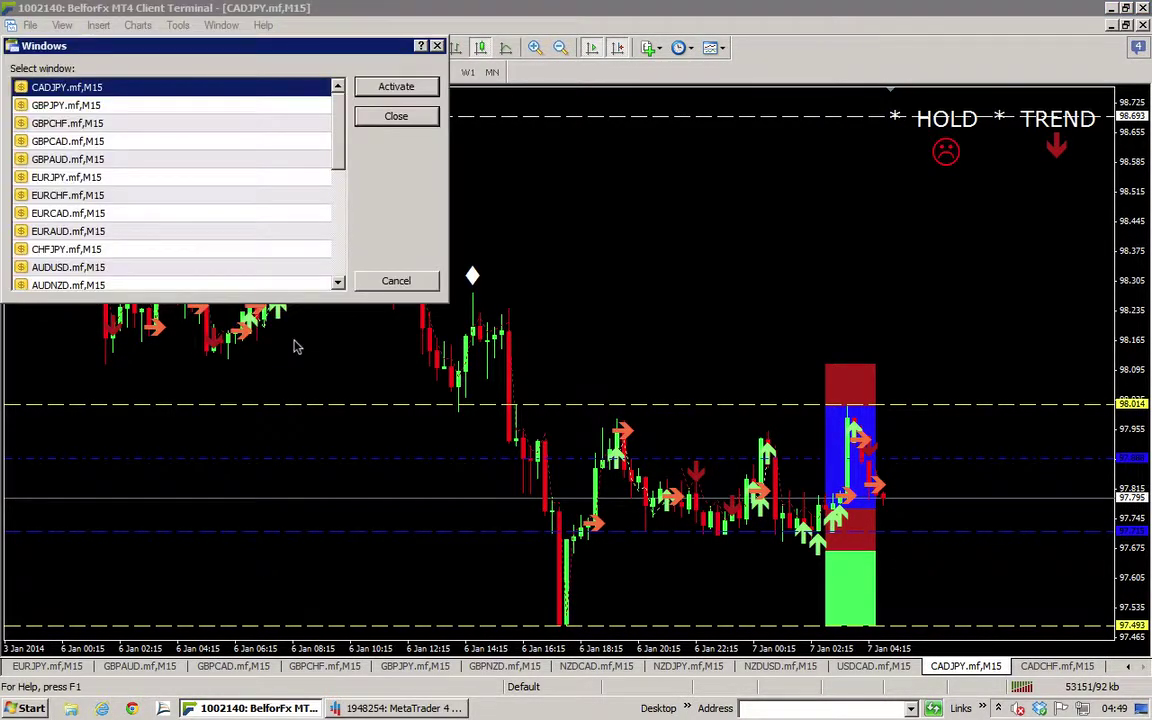
key(e)
key(Down)
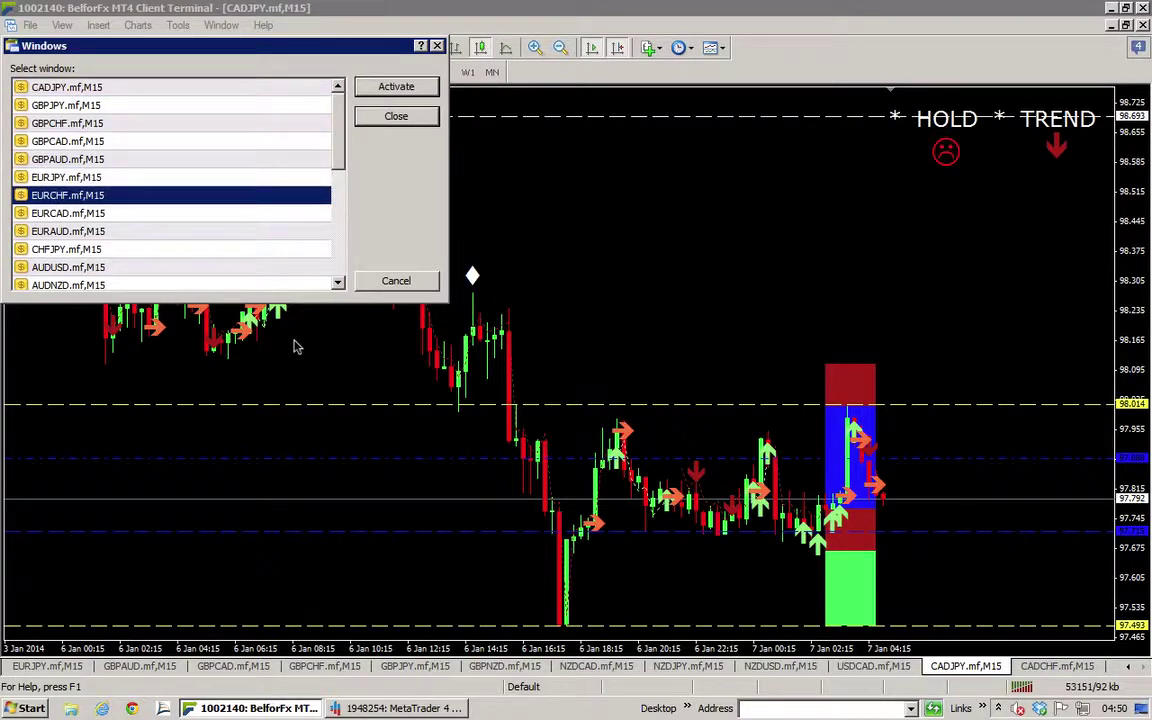
key(Down)
click(250, 237)
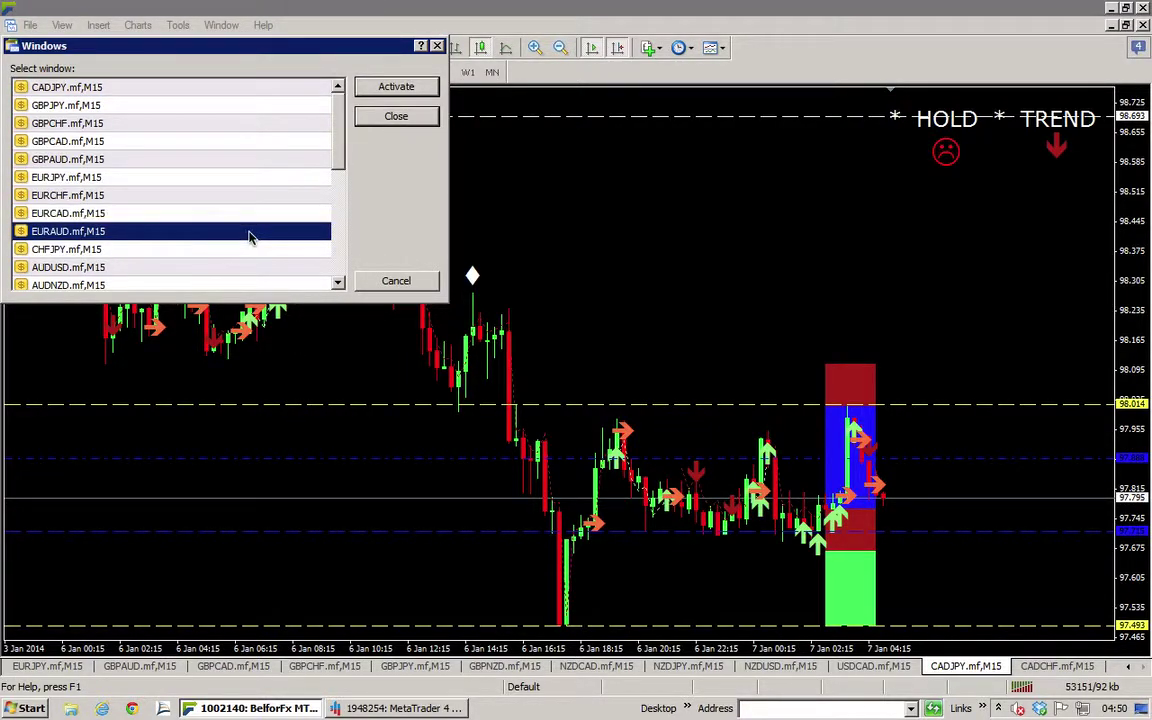
double_click(250, 237)
right_click(250, 237)
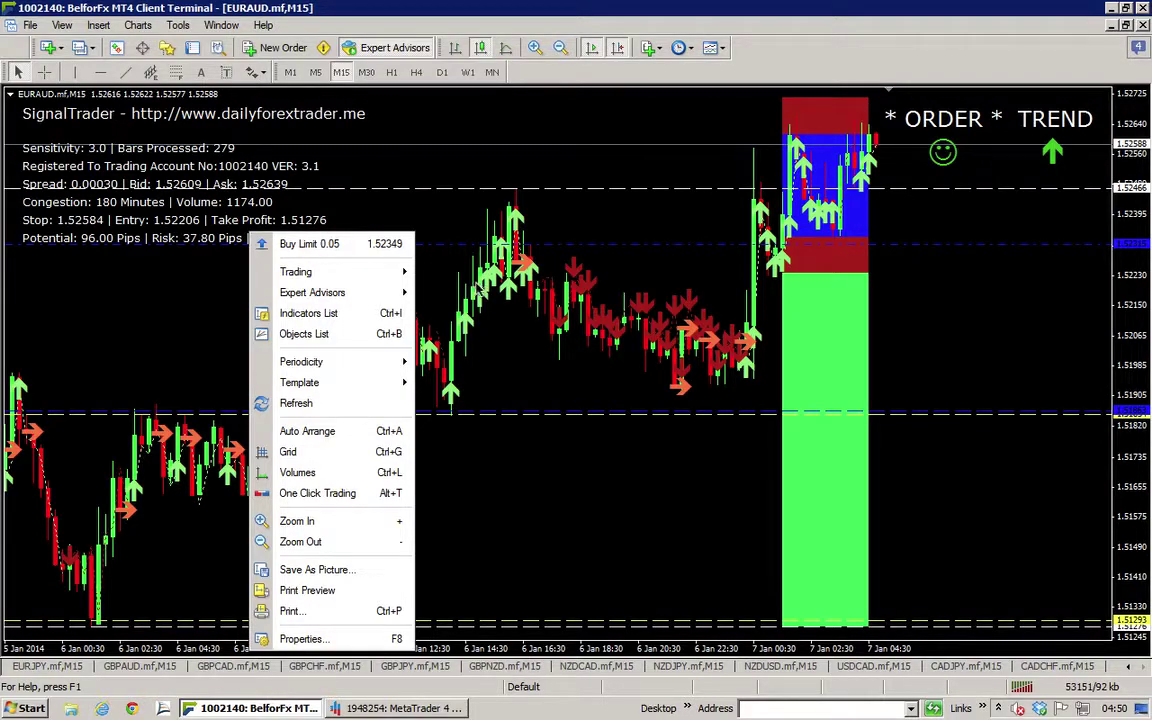
click(524, 288)
click(535, 266)
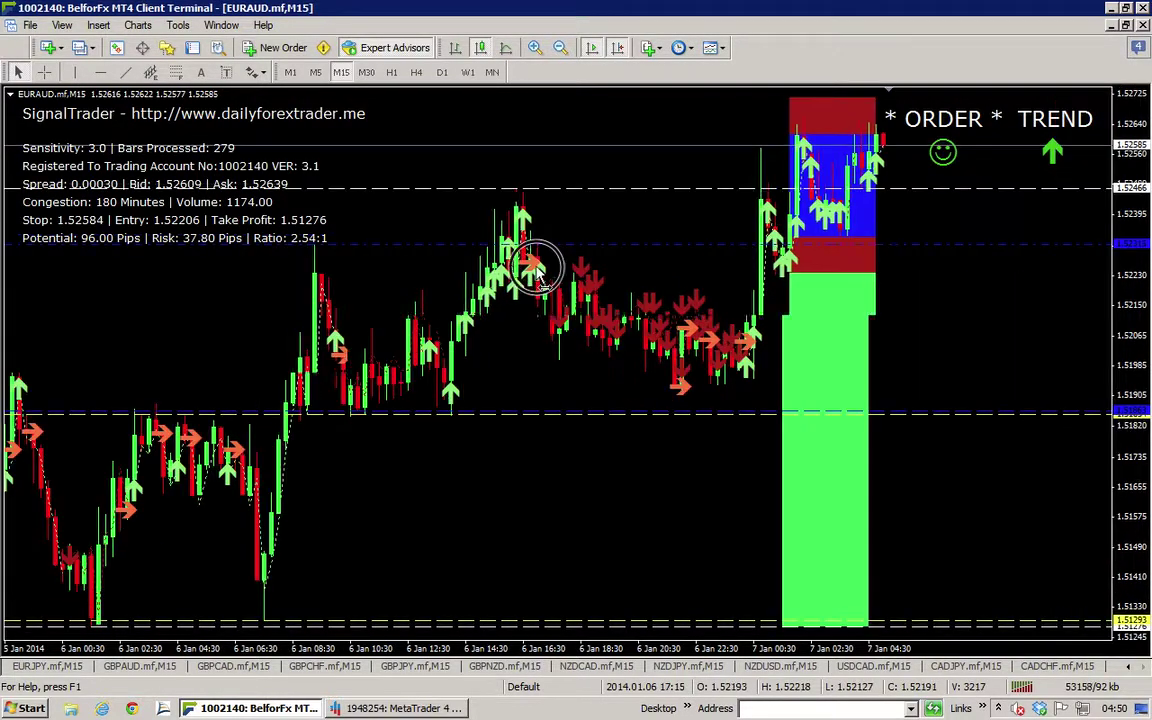
Start a sell stop order on EURAUD at the upper edge of the green zone and set its stop loss to 1.52584
right_click(825, 288)
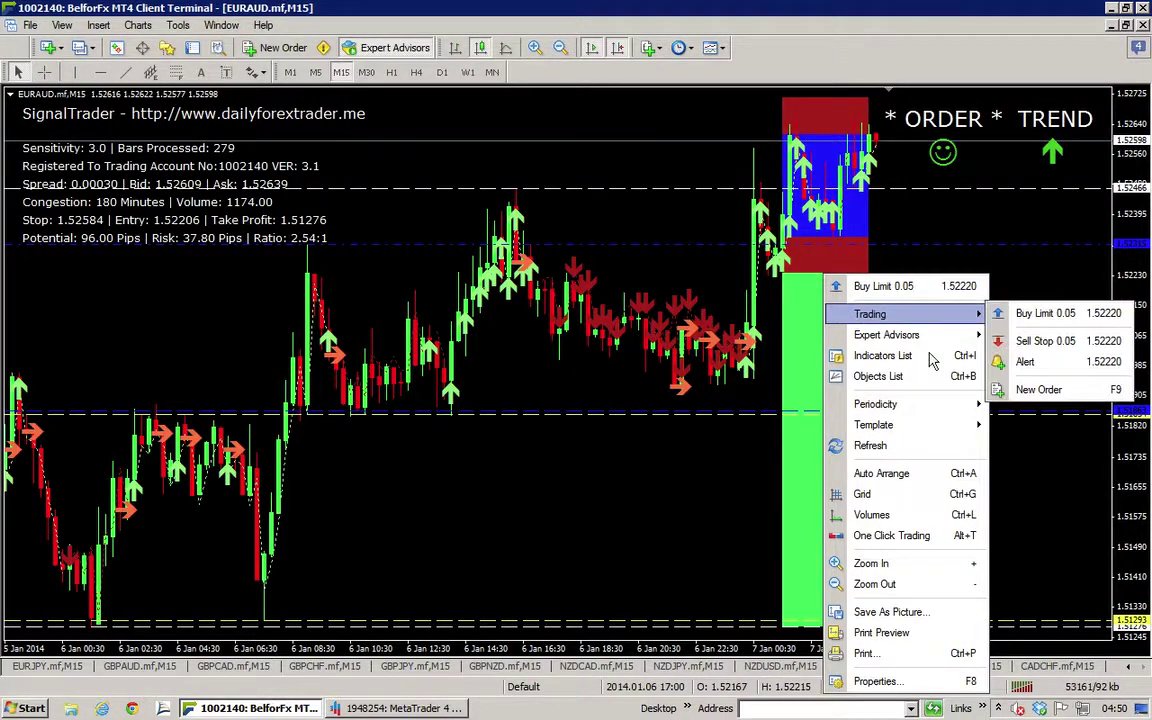
click(1045, 341)
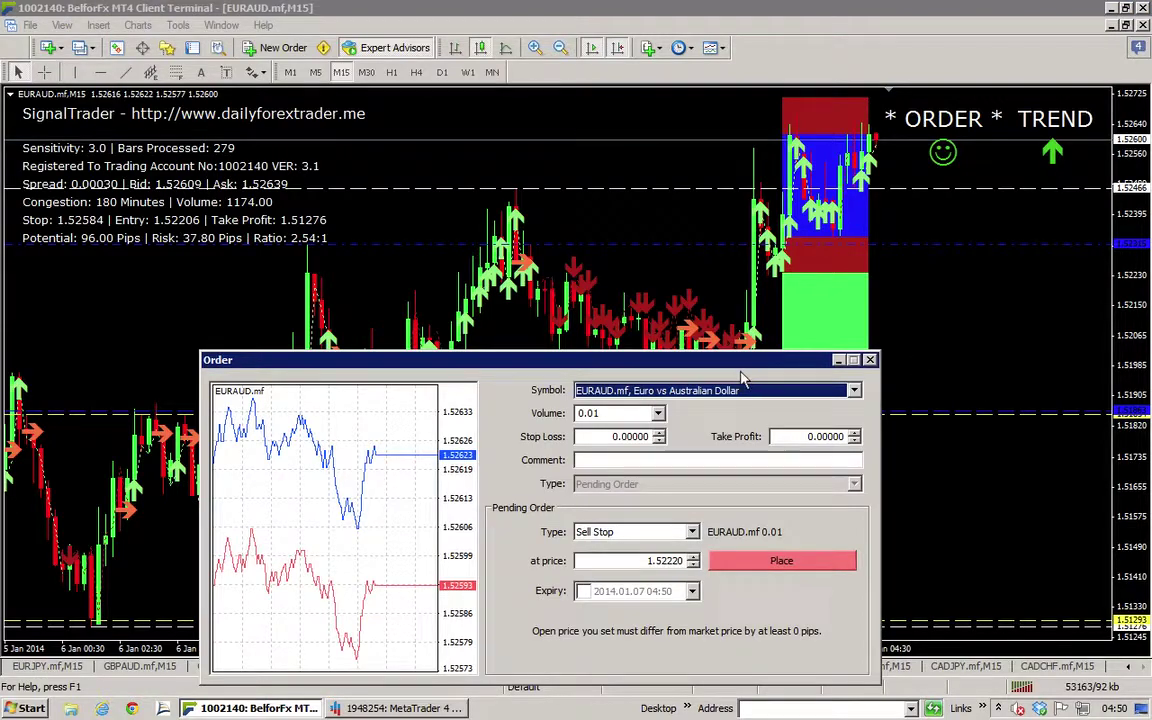
click(645, 438)
double_click(645, 441)
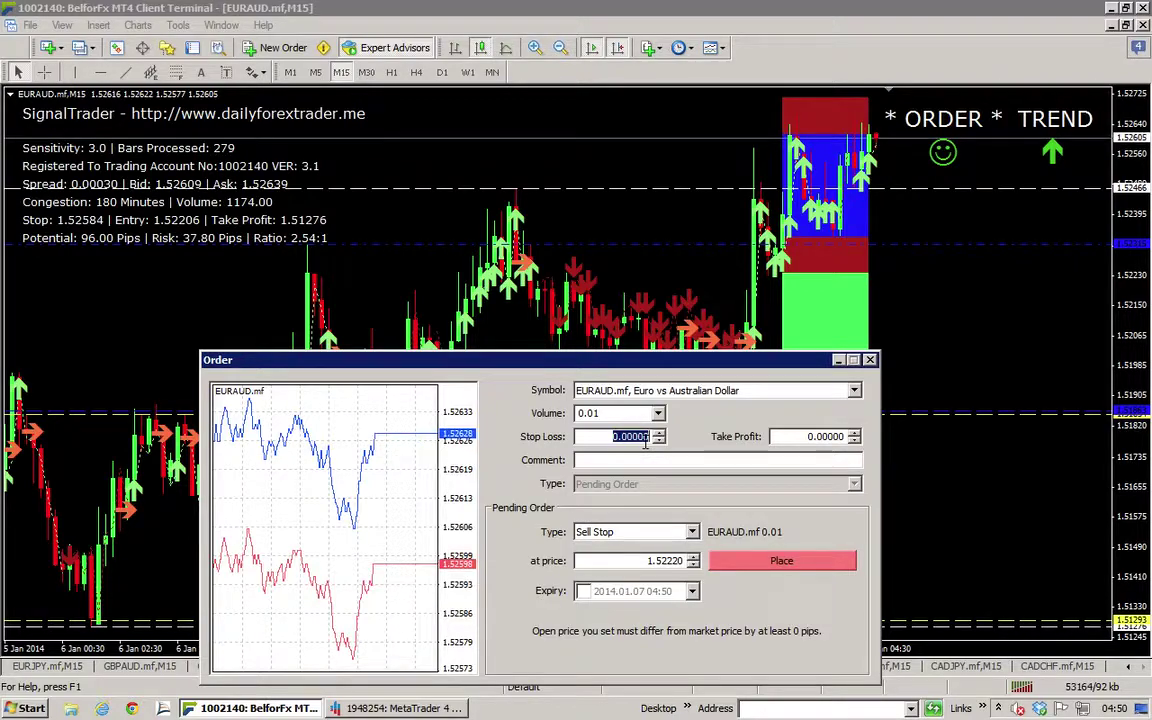
text(1.52584)
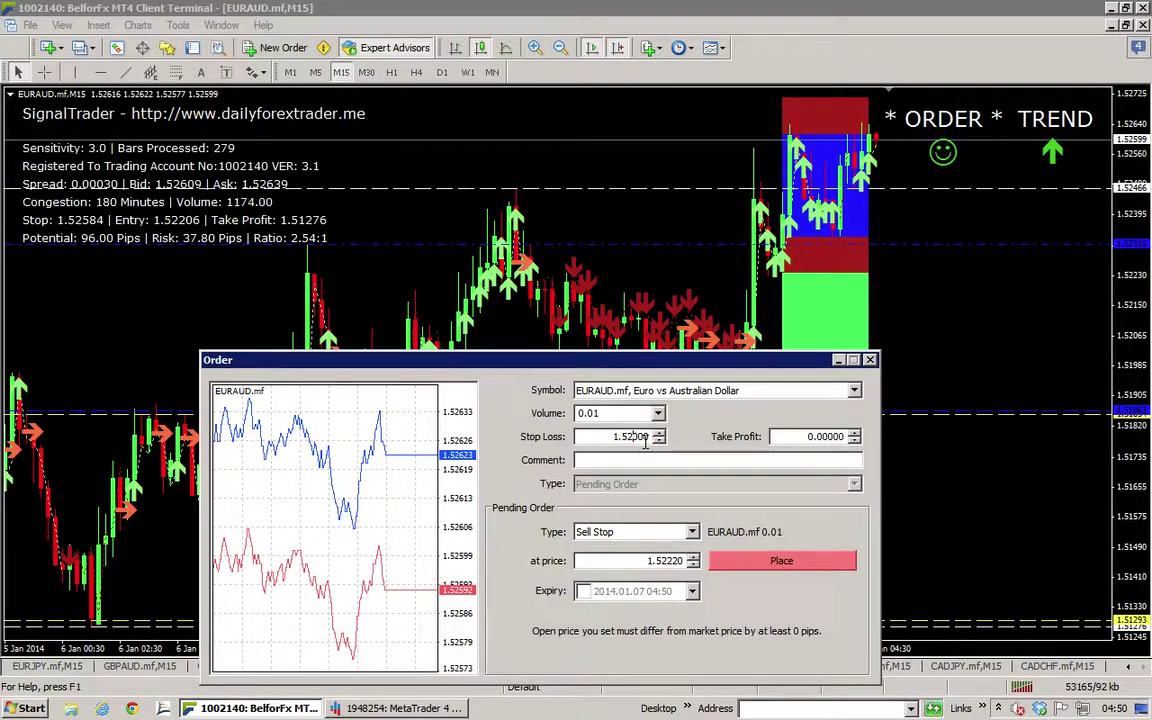
key(Tab)
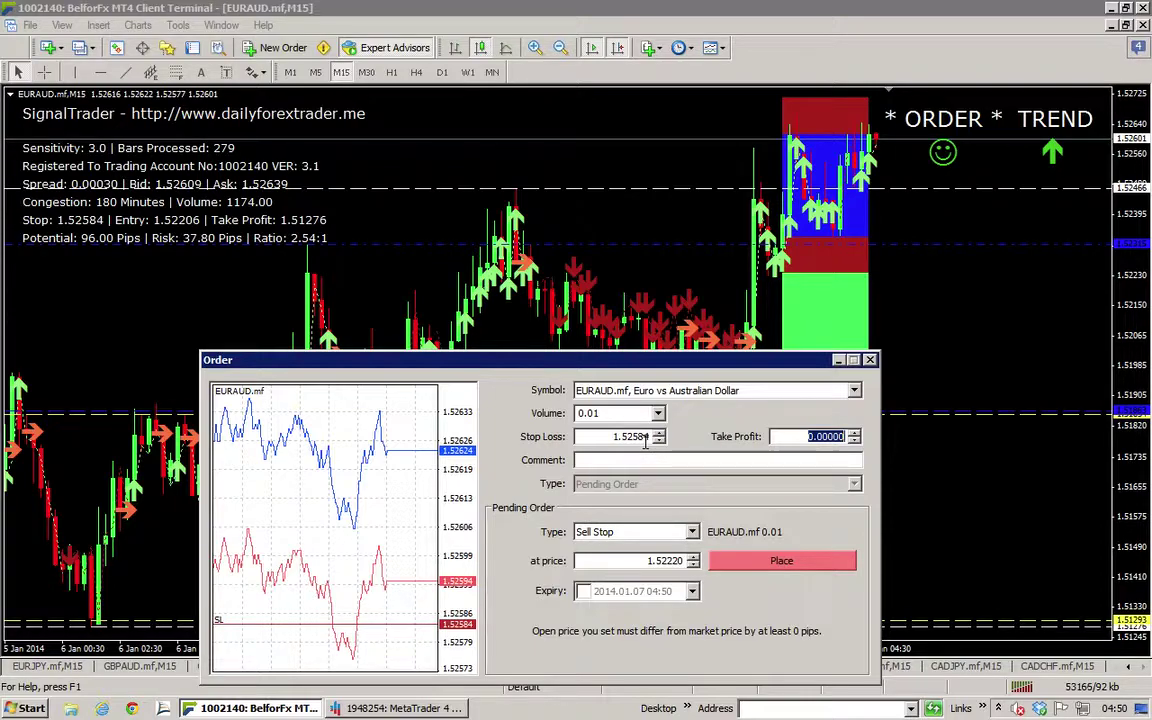
Set the EURAUD order's take profit to 1.51276 and enter 1.52206 as its pending price
text(1.)
text(.527)
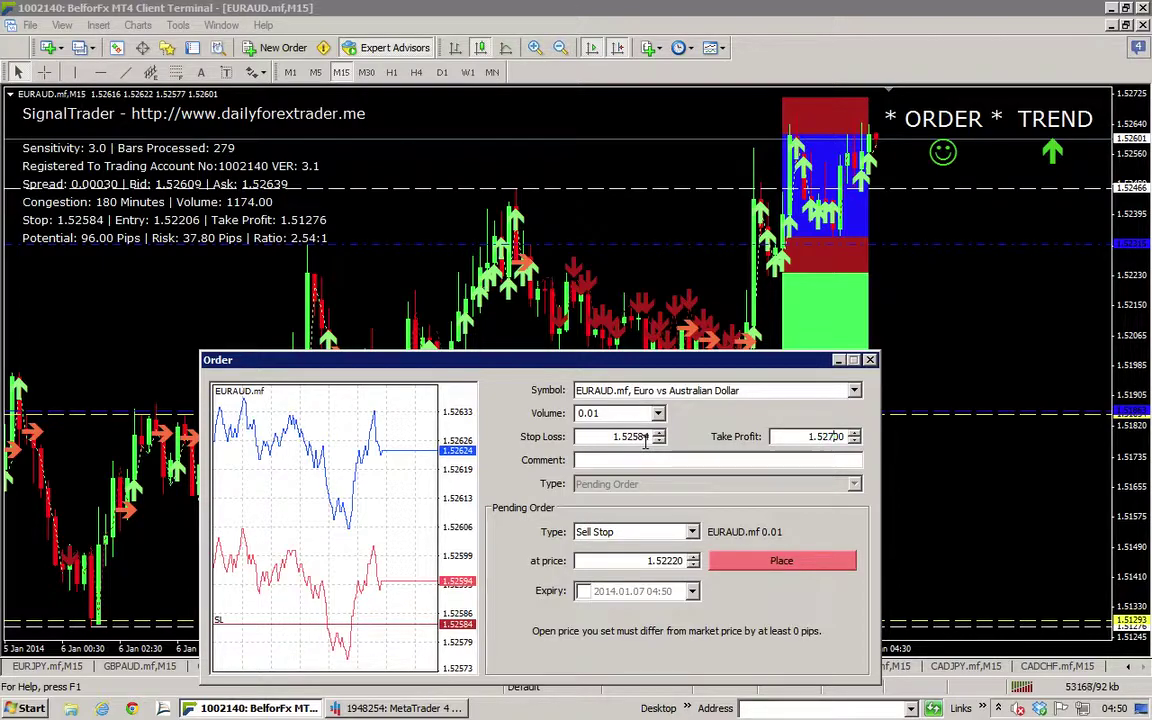
text(6)
key(BackSpace)
key(BackSpace)
key(BackSpace)
key(BackSpace)
key(BackSpace)
text(.51276)
key(Tab)
key(Tab)
key(Tab)
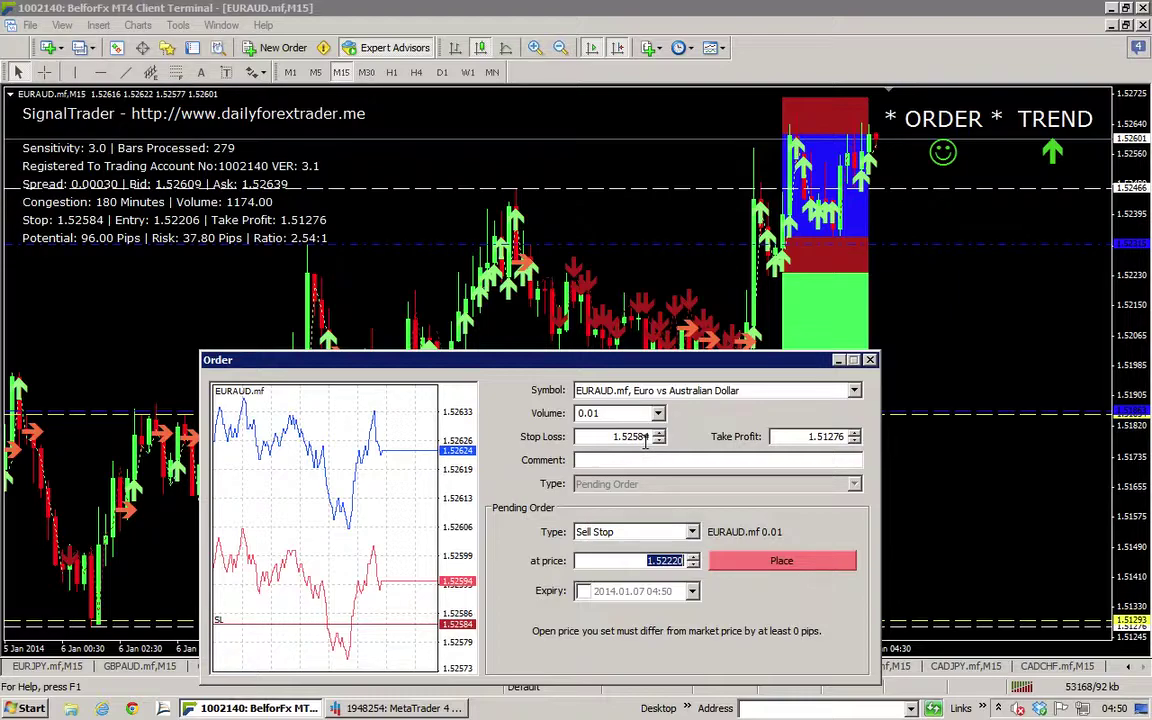
text(1.52206)
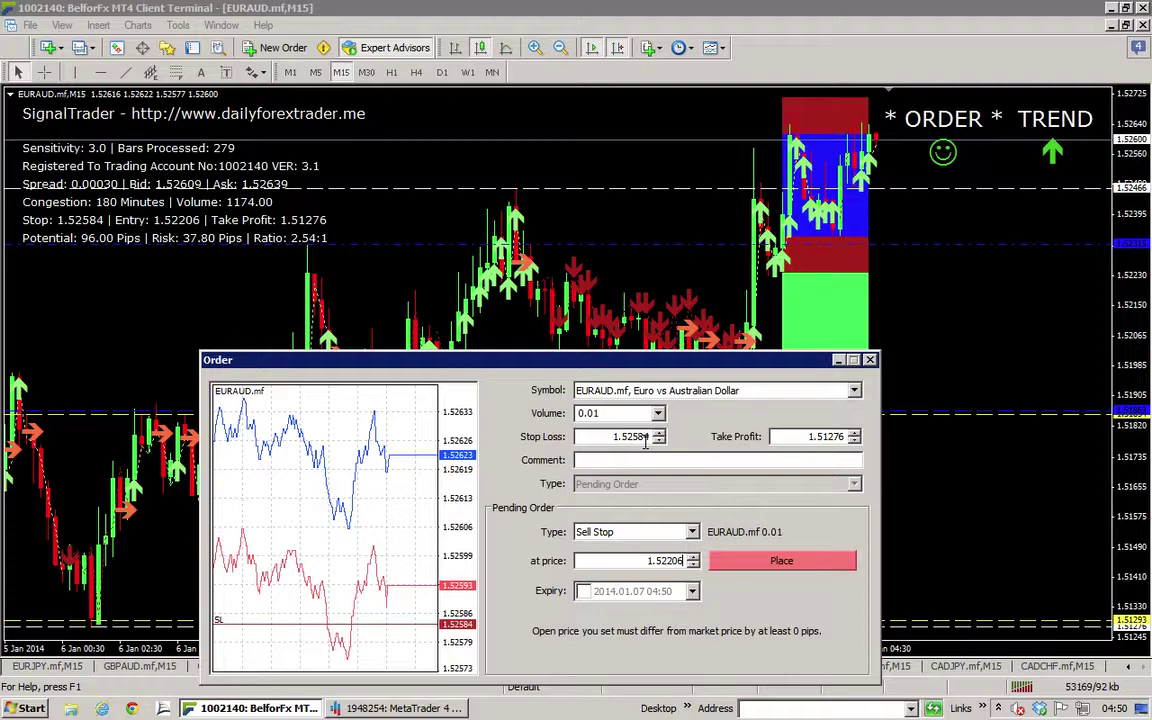
Set the EURAUD order's volume to 0.1, place the sell stop order and dismiss the confirmation
click(614, 412)
text(0)
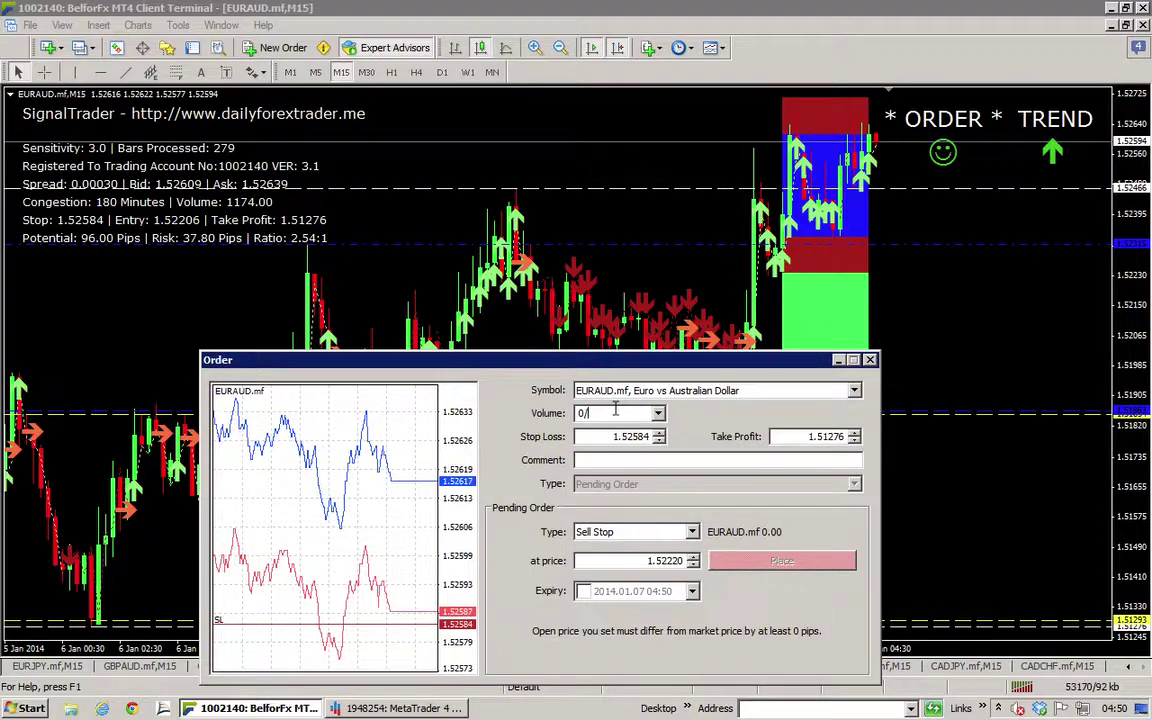
text(1)
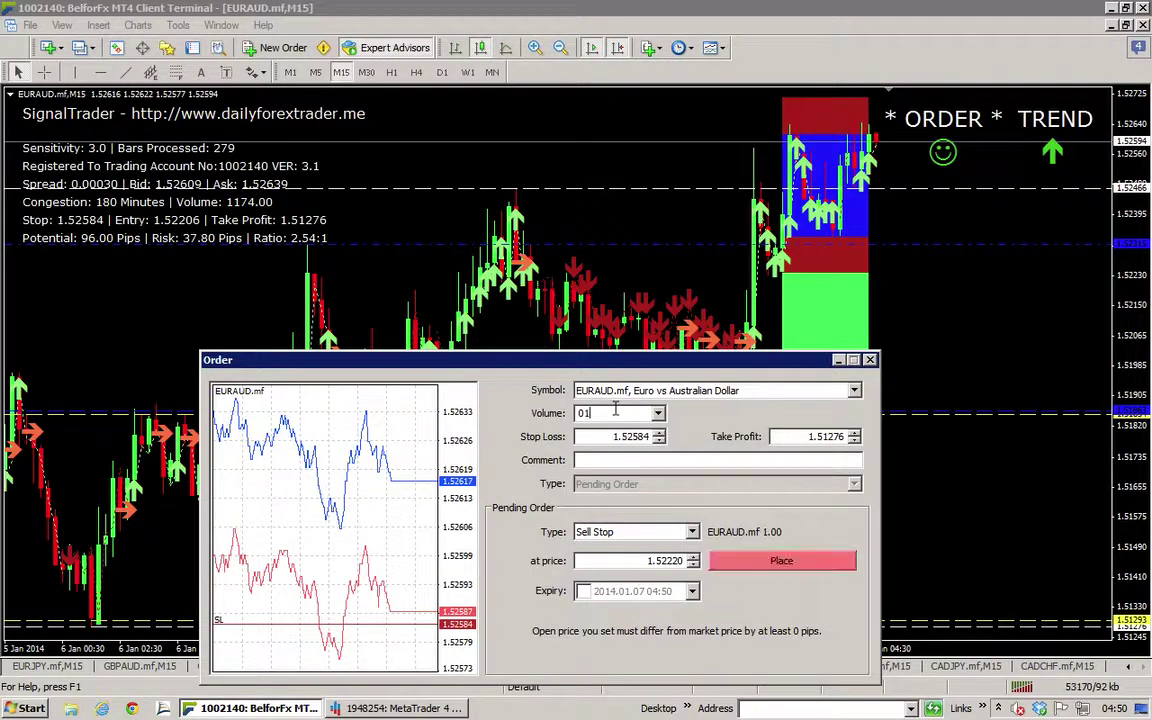
key(BackSpace)
text(.1)
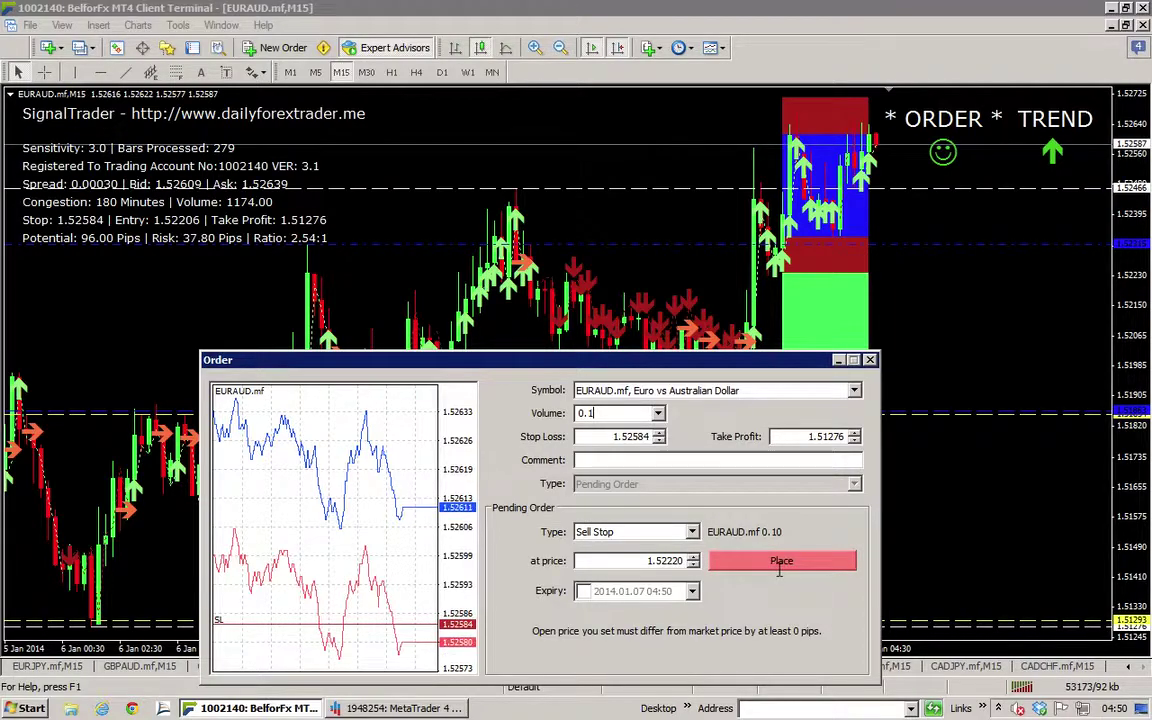
click(779, 563)
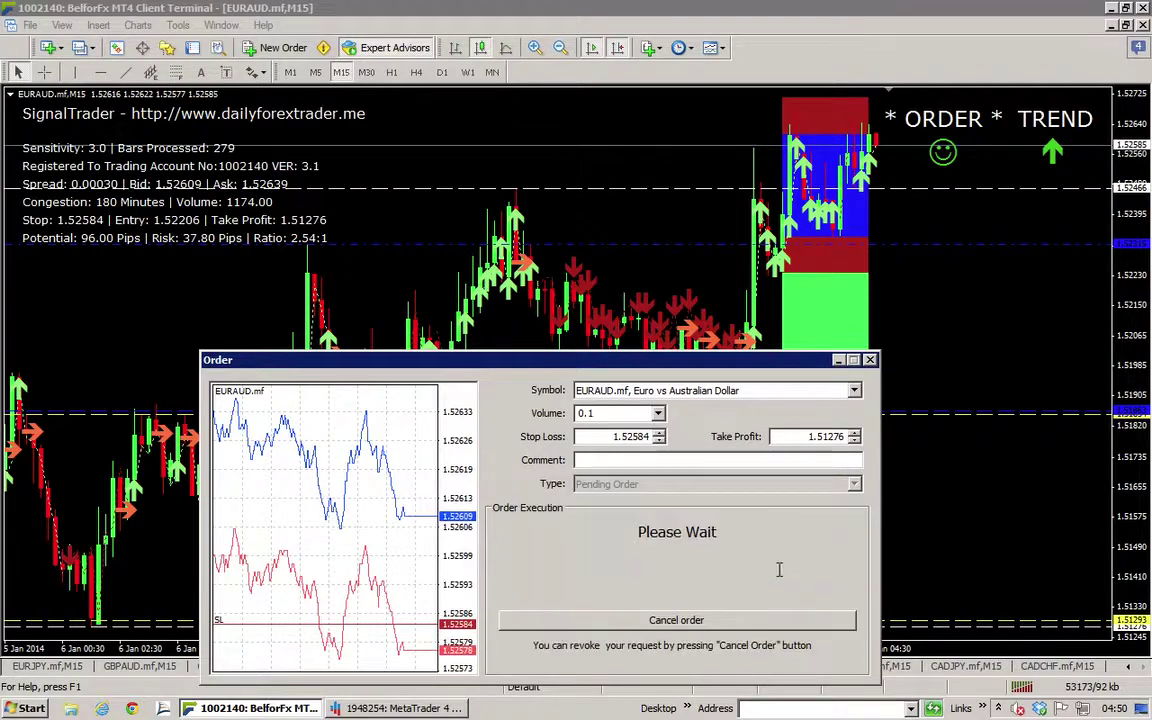
click(630, 621)
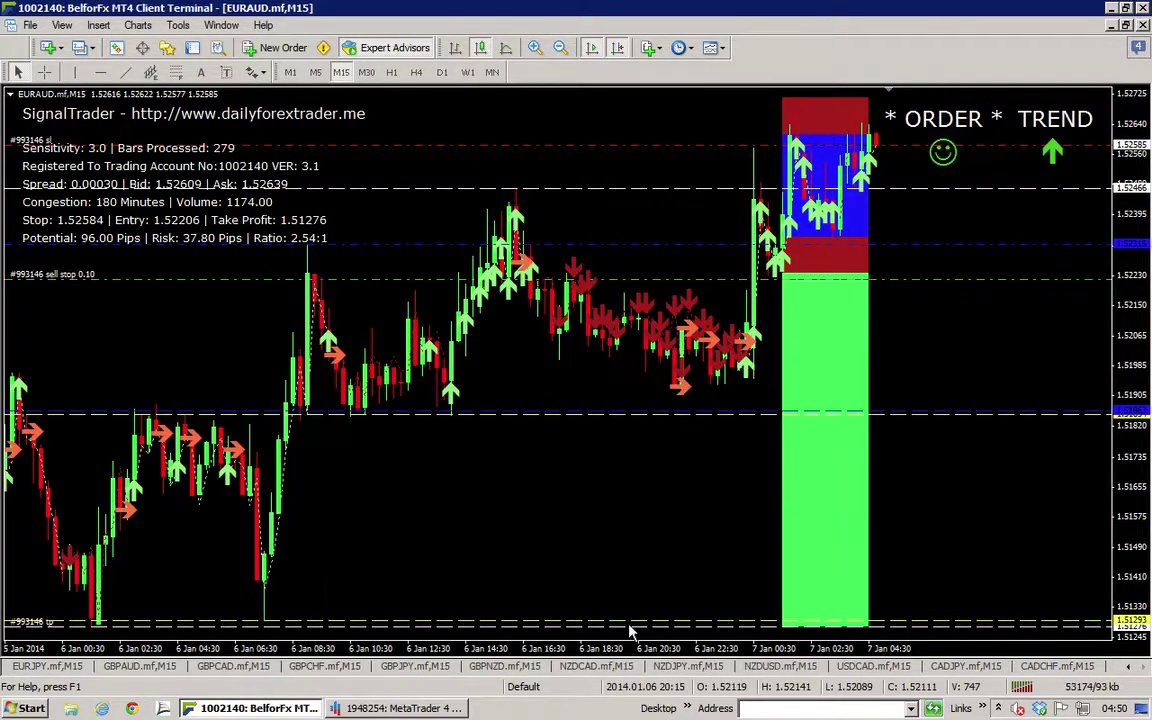
Move the EURAUD order's take-profit level on the chart slightly above the 1.51293 line and confirm the modification
drag(779, 626, 777, 614)
click(614, 619)
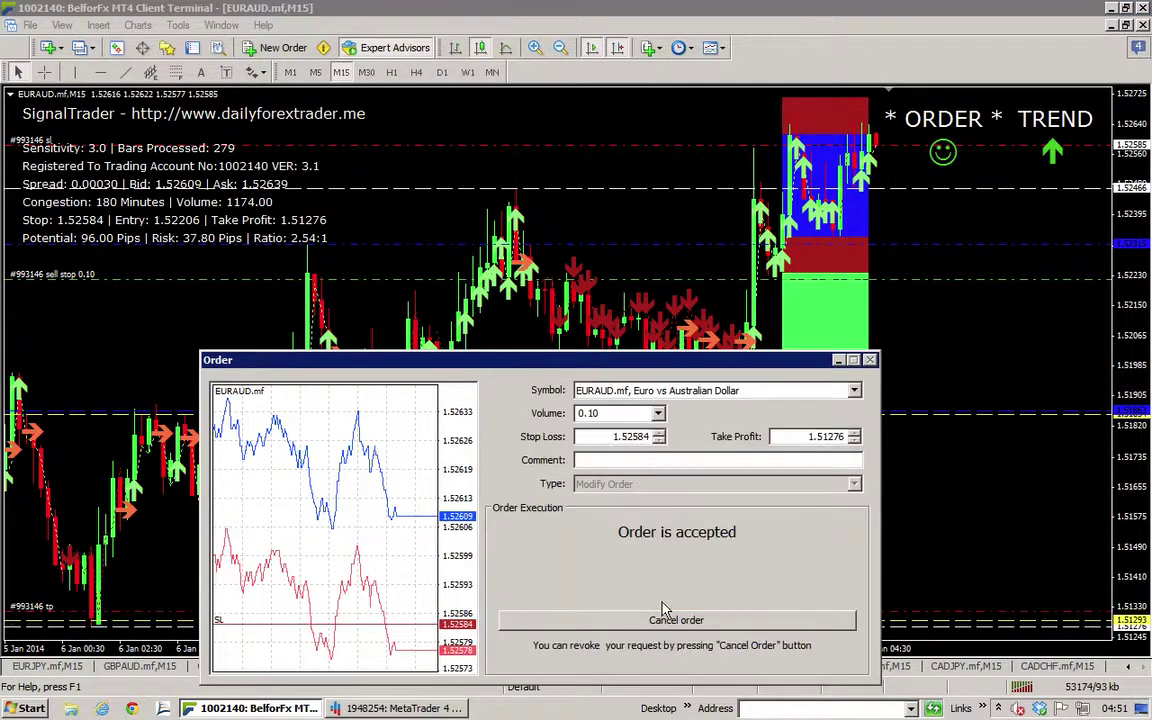
click(589, 620)
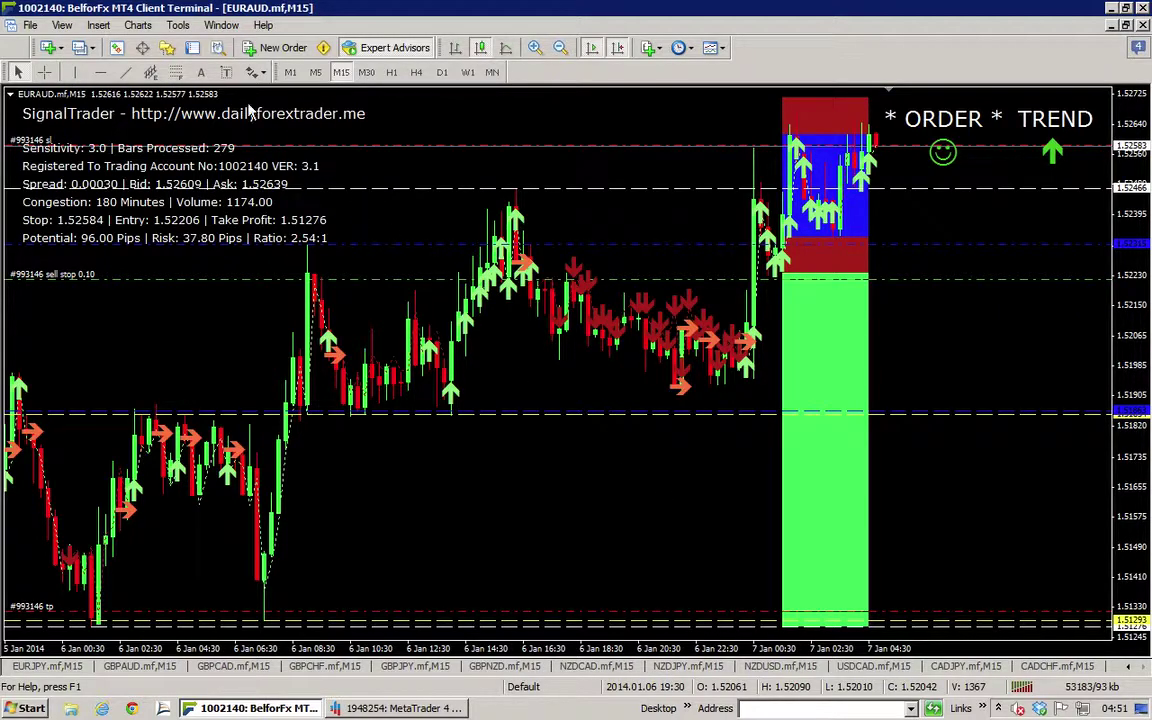
Bring the AUDNZD.mf,M15 chart to the front from the full list of open chart windows
click(222, 26)
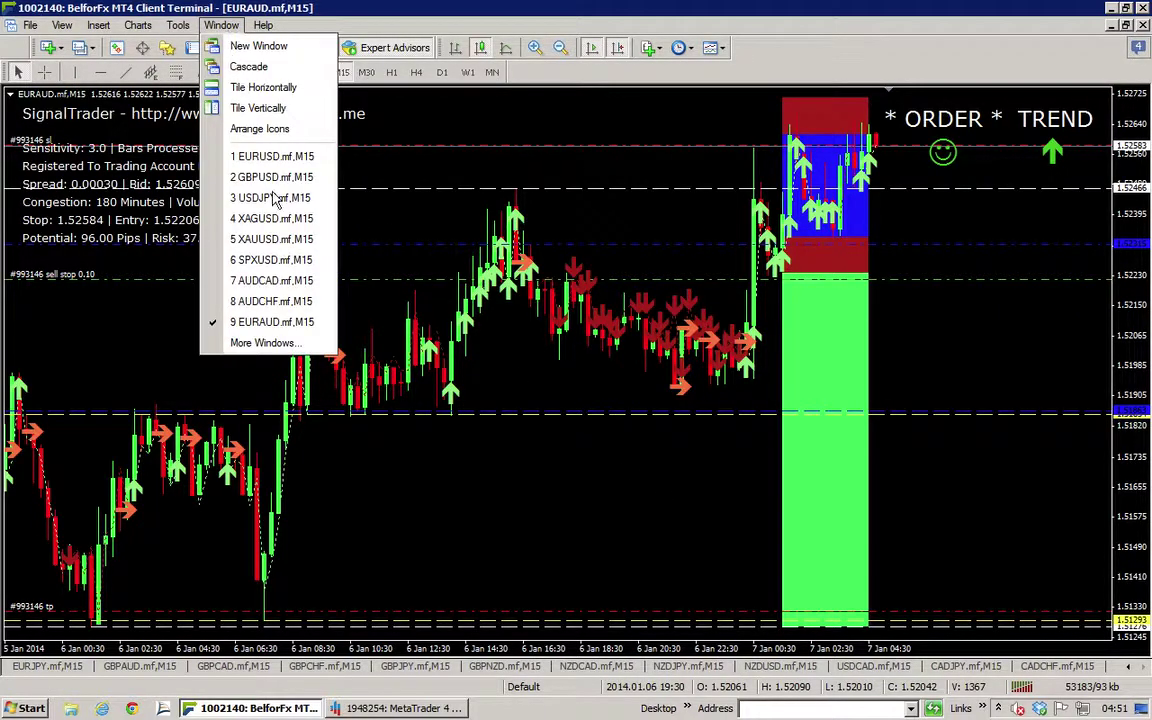
click(263, 343)
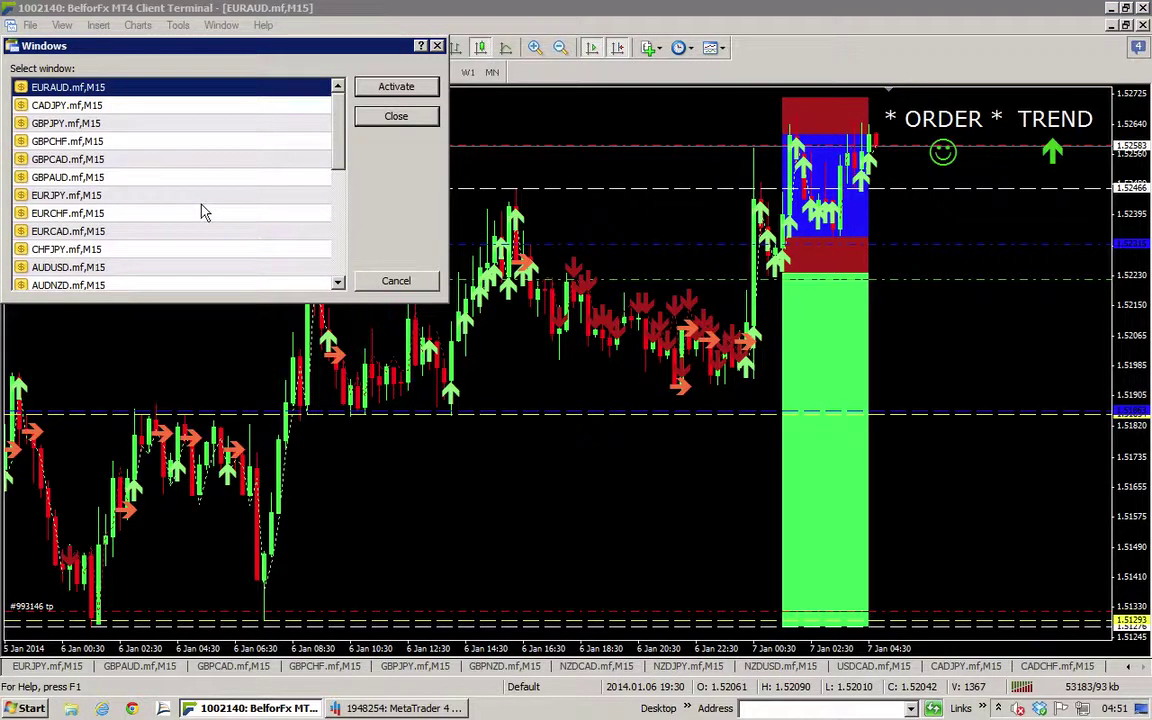
key(Page_Down)
key(Page_Down)
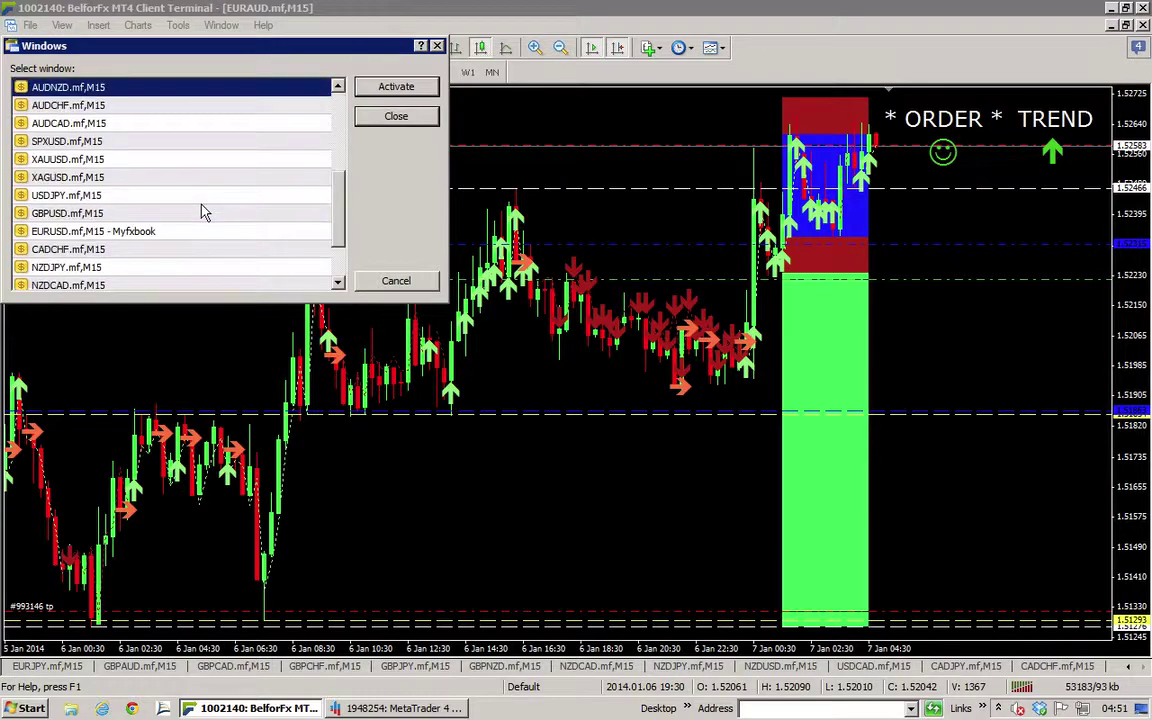
click(390, 88)
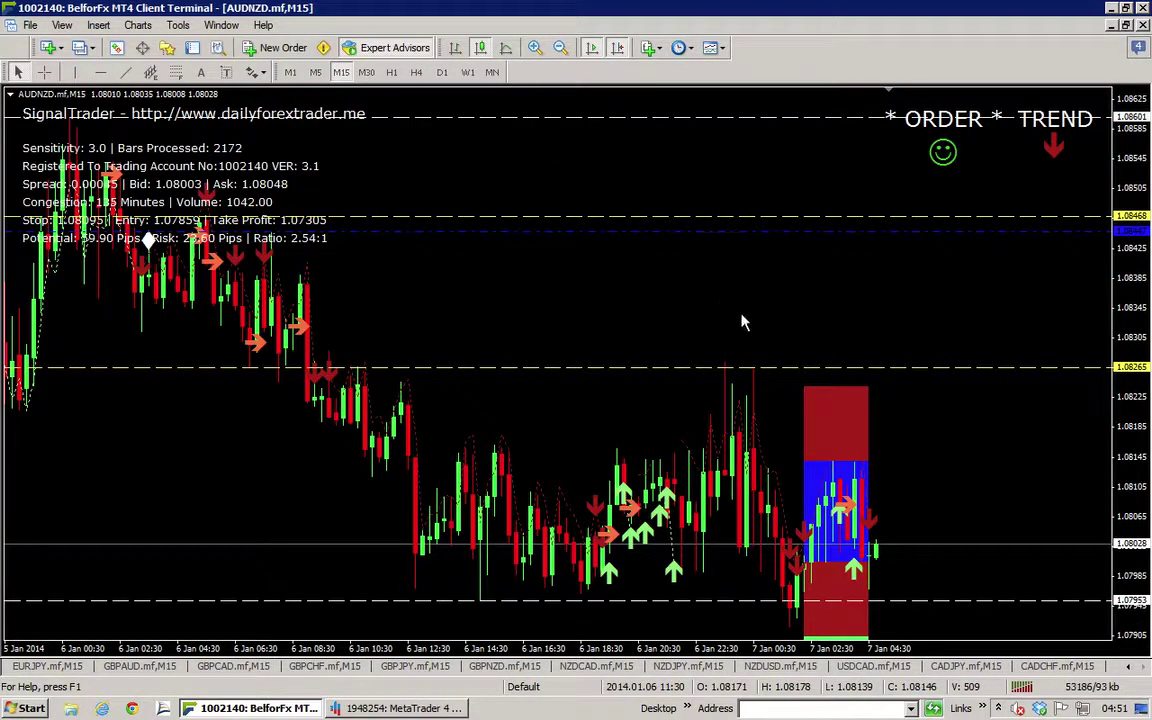
Start a sell stop order on AUDNZD near the upper edge of the green zone with a volume of 0.3
click(1134, 326)
drag(1136, 330, 1150, 718)
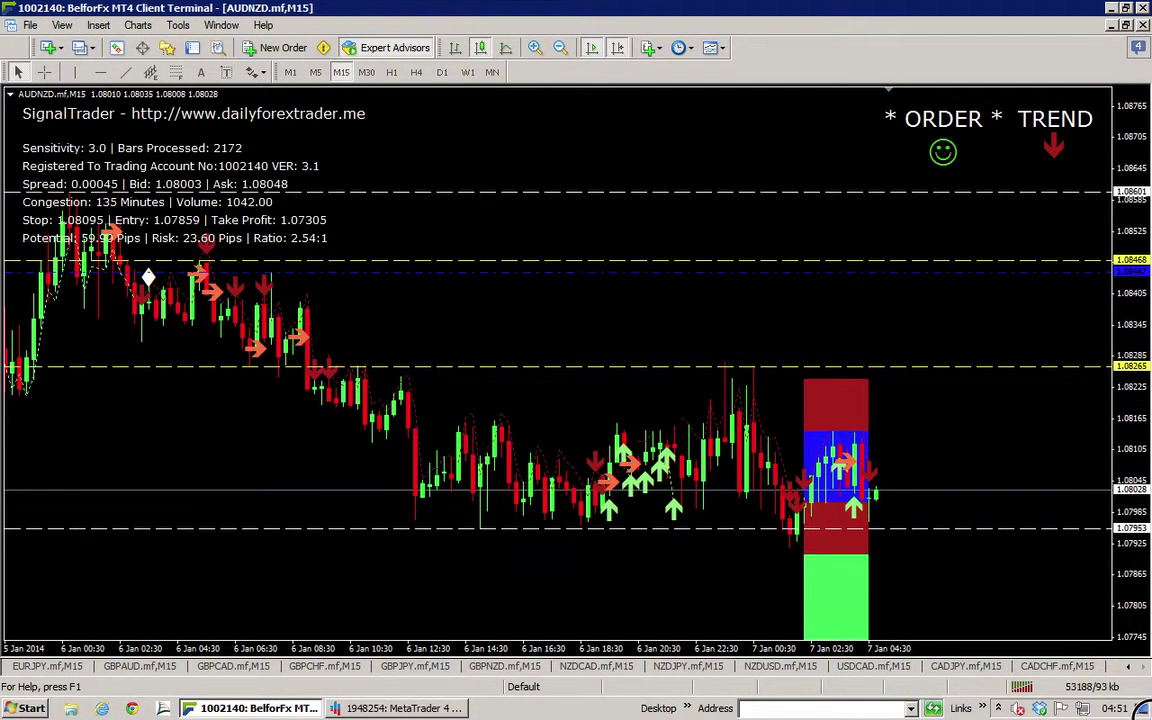
right_click(835, 572)
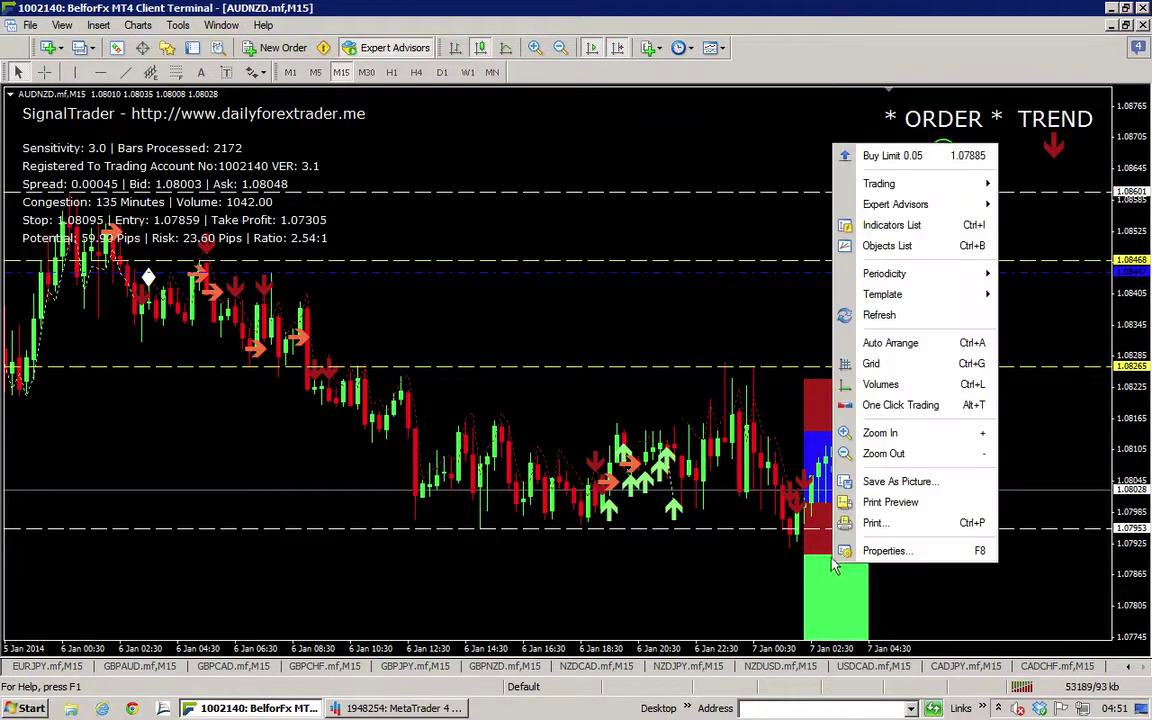
mouse_move(960, 185)
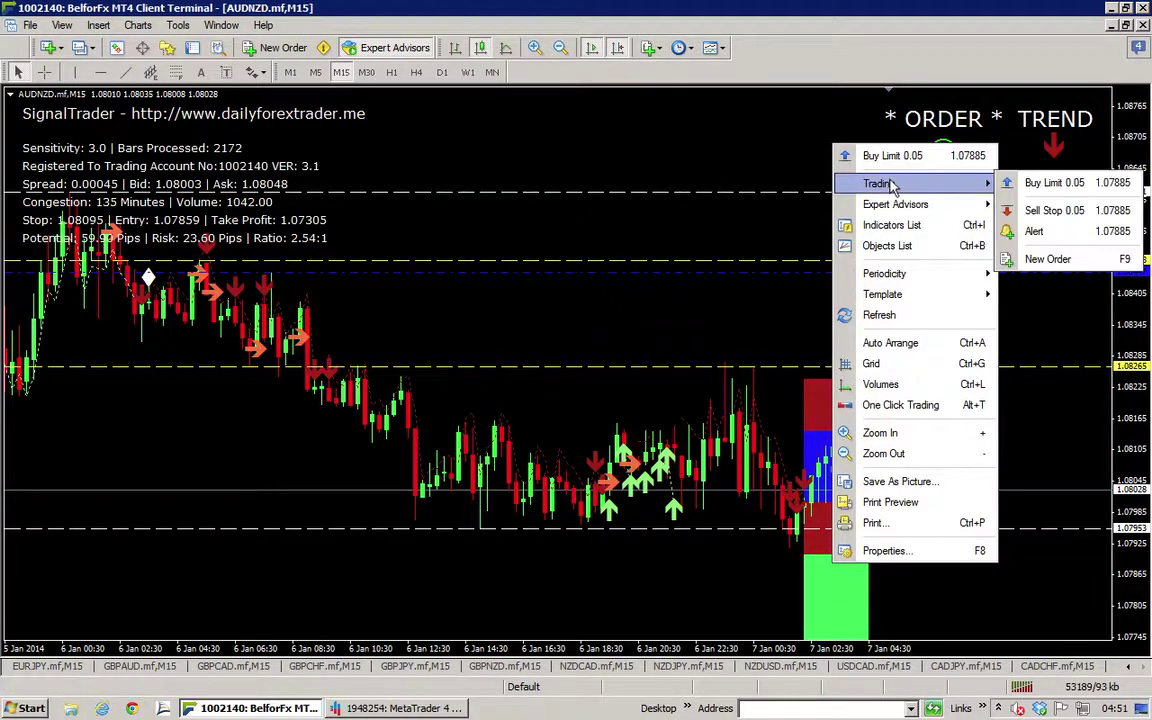
click(1018, 211)
click(630, 394)
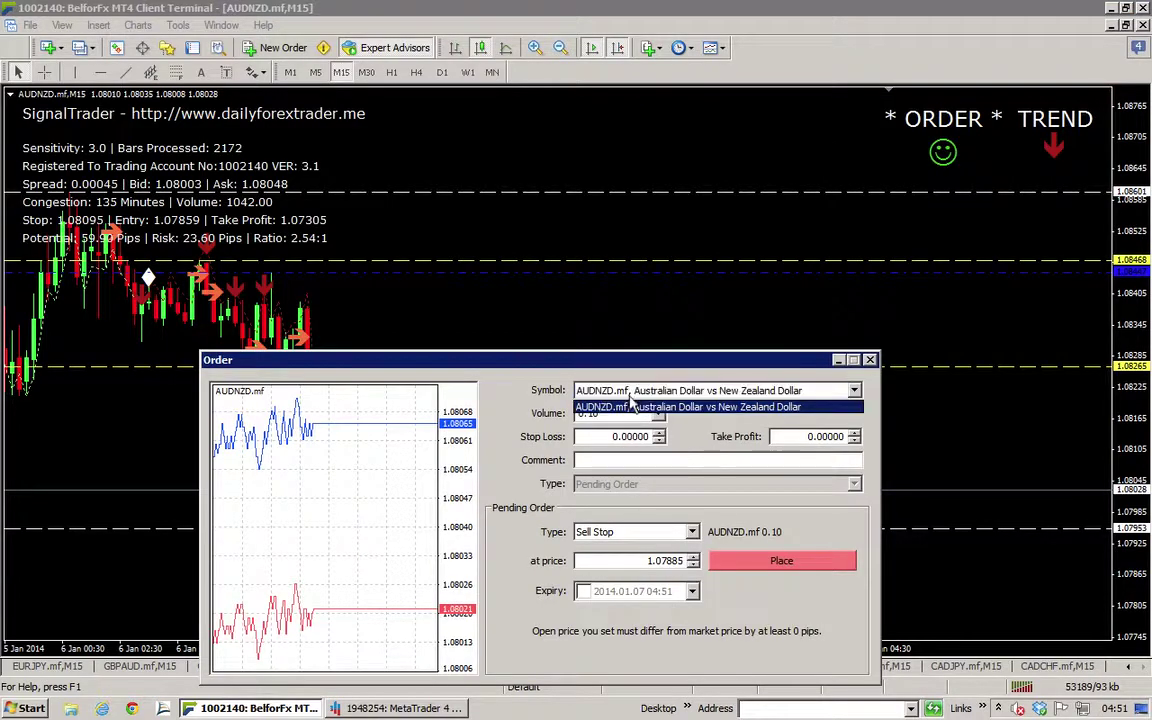
click(631, 397)
double_click(632, 416)
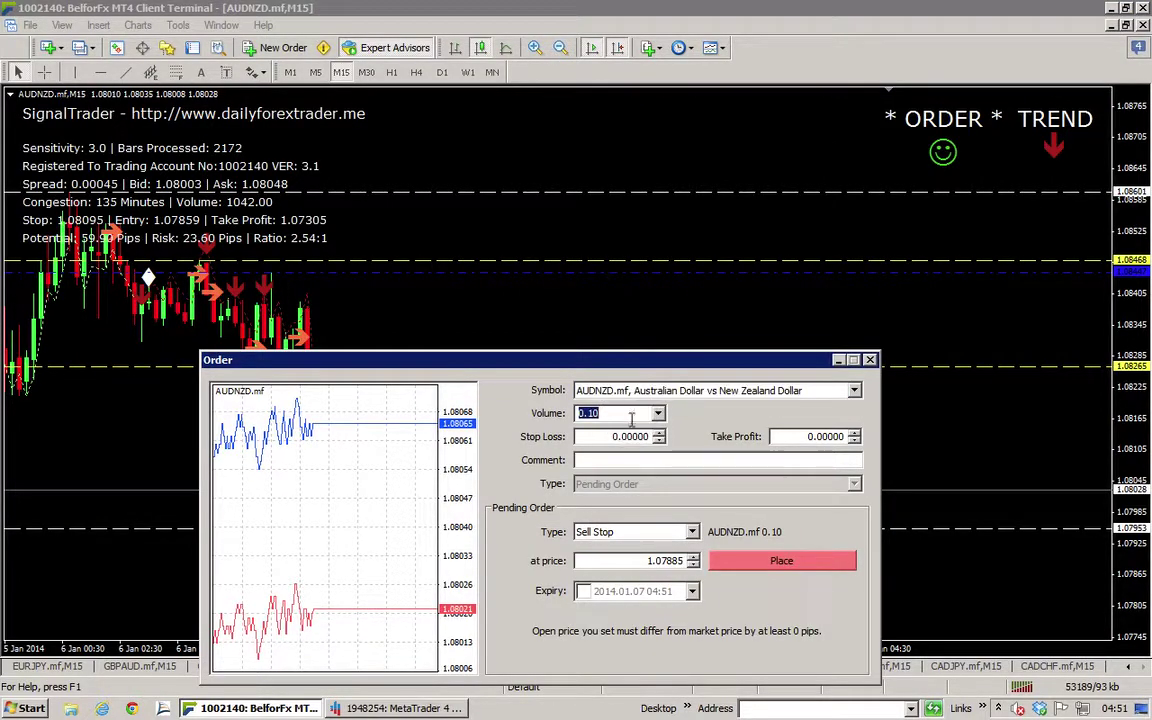
text(0.3)
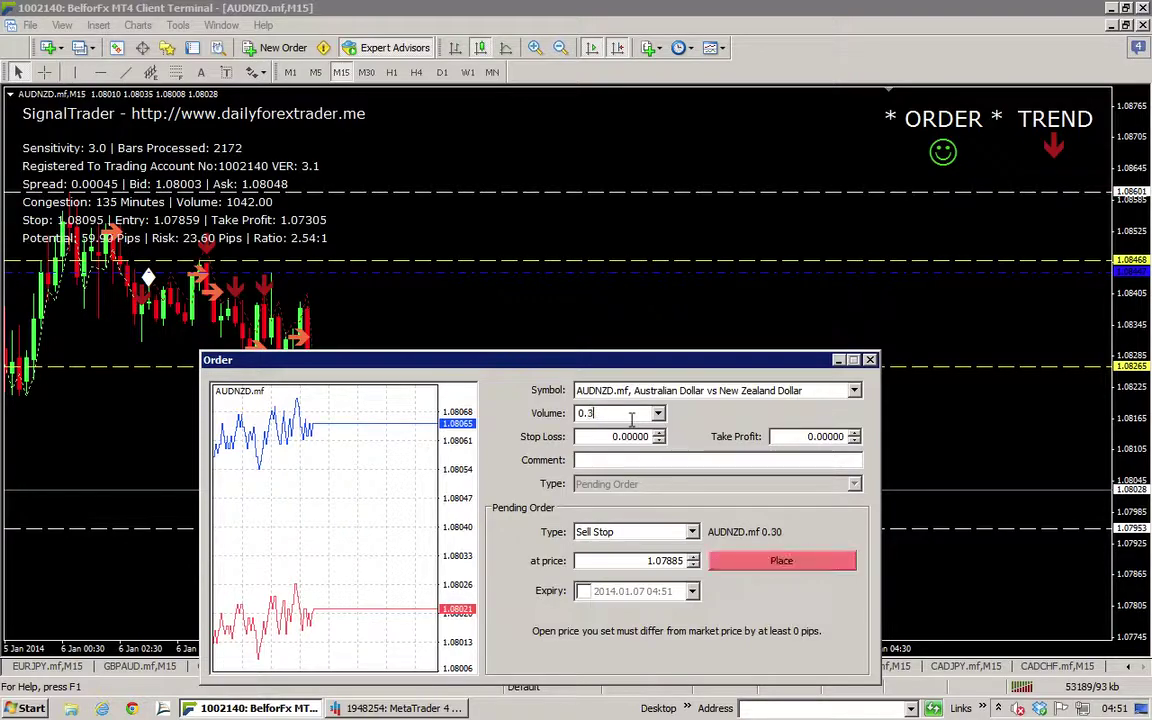
key(Tab)
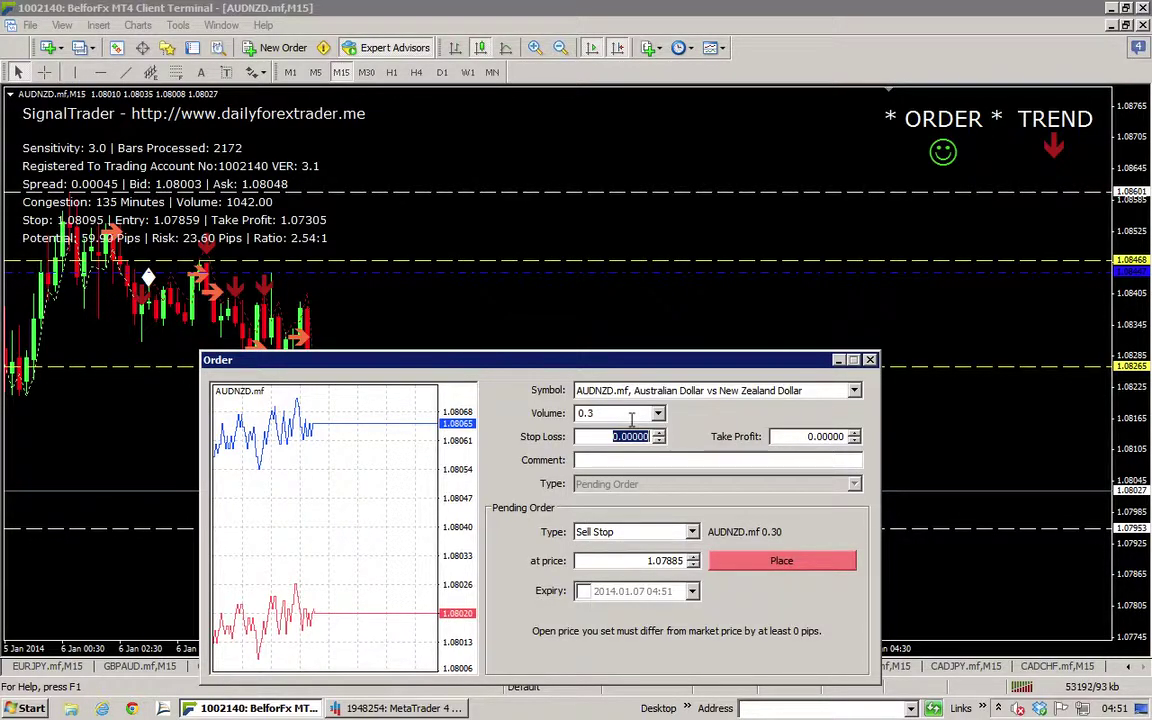
Set the AUDNZD order's stop loss to 1.08095 and its take profit to 1.07305
text(1.08095)
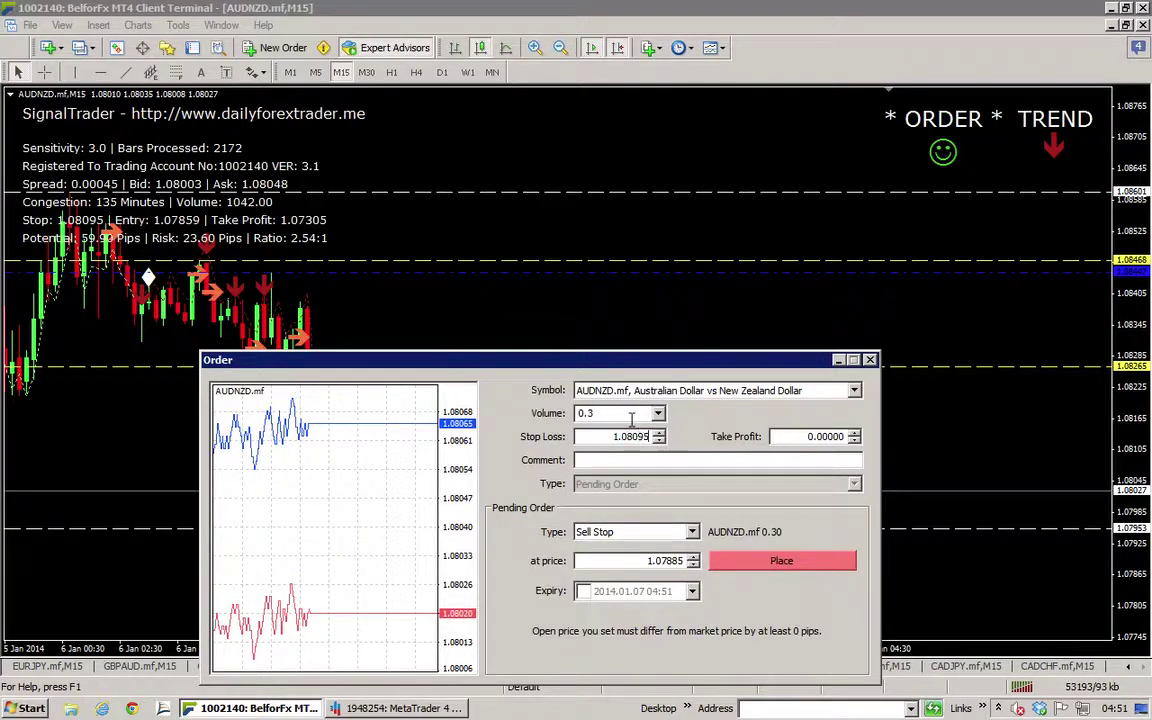
key(Tab)
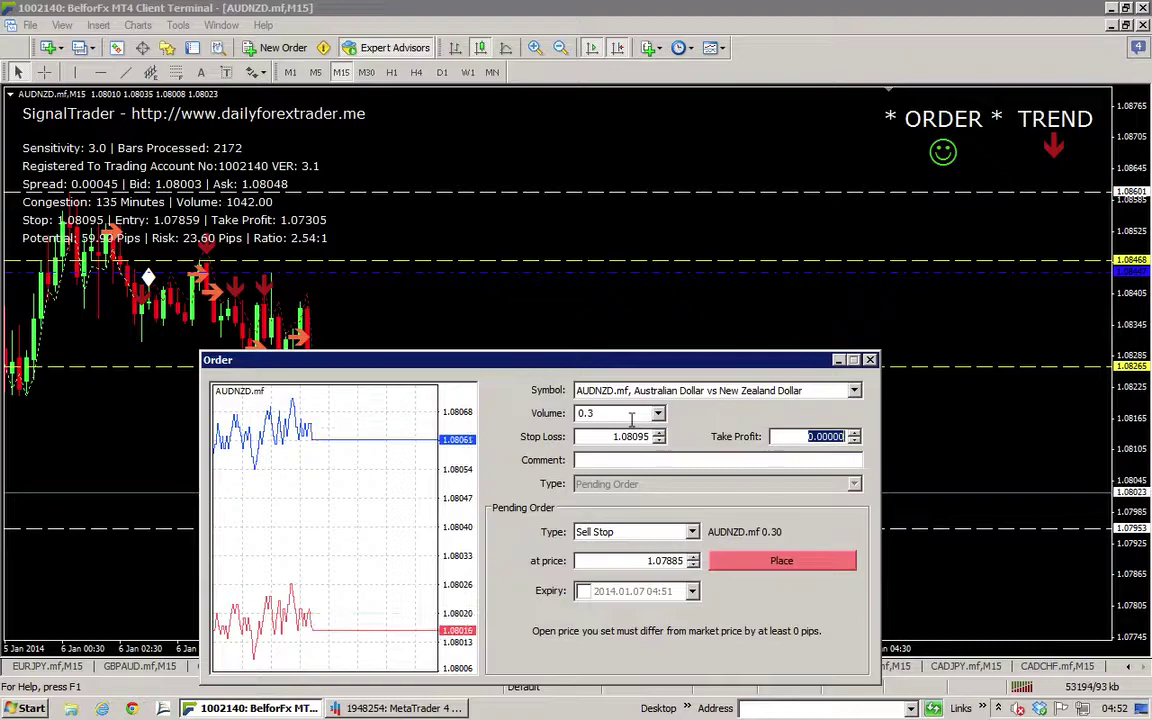
key(Home)
key(Delete)
text(1.07305)
key(Tab)
key(Tab)
key(Tab)
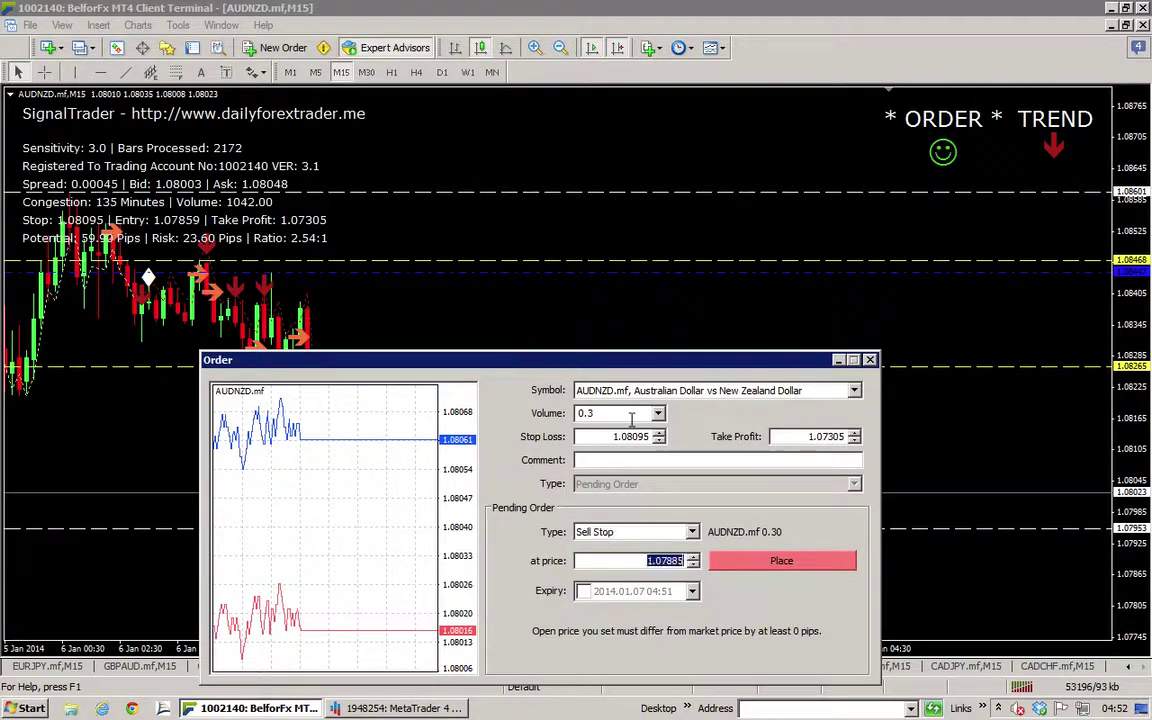
Set the AUDNZD order's entry price to 1.07859, place the sell stop order and dismiss the confirmation
text(1.07859)
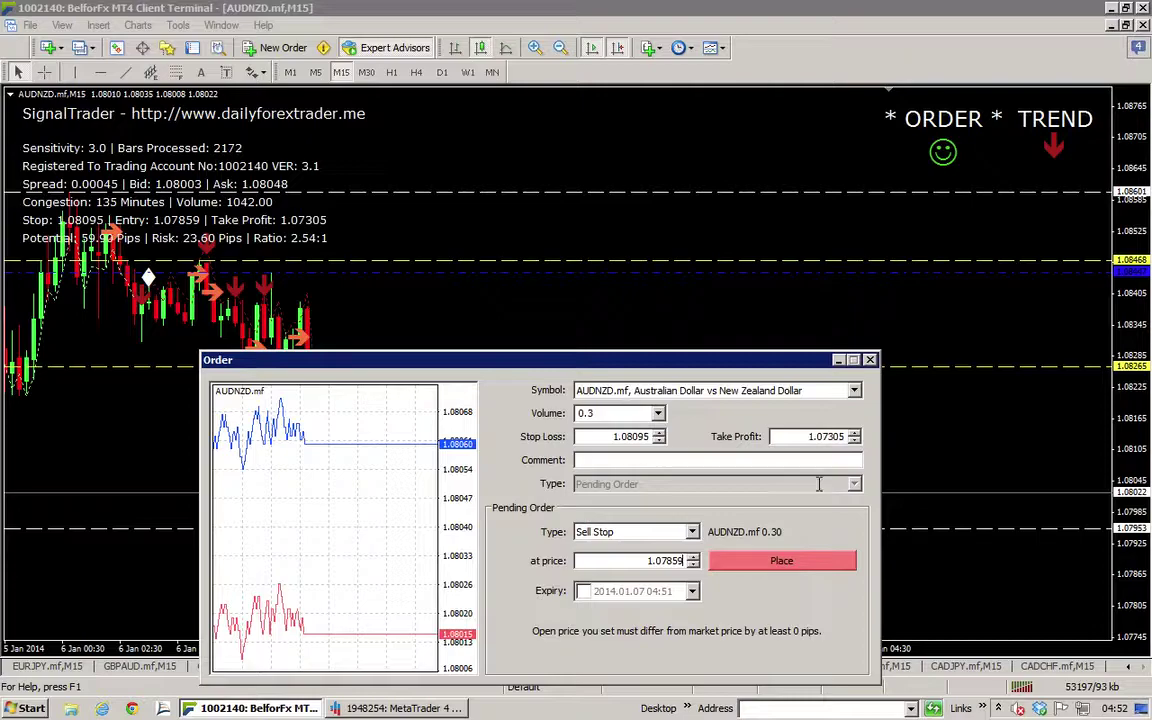
click(814, 558)
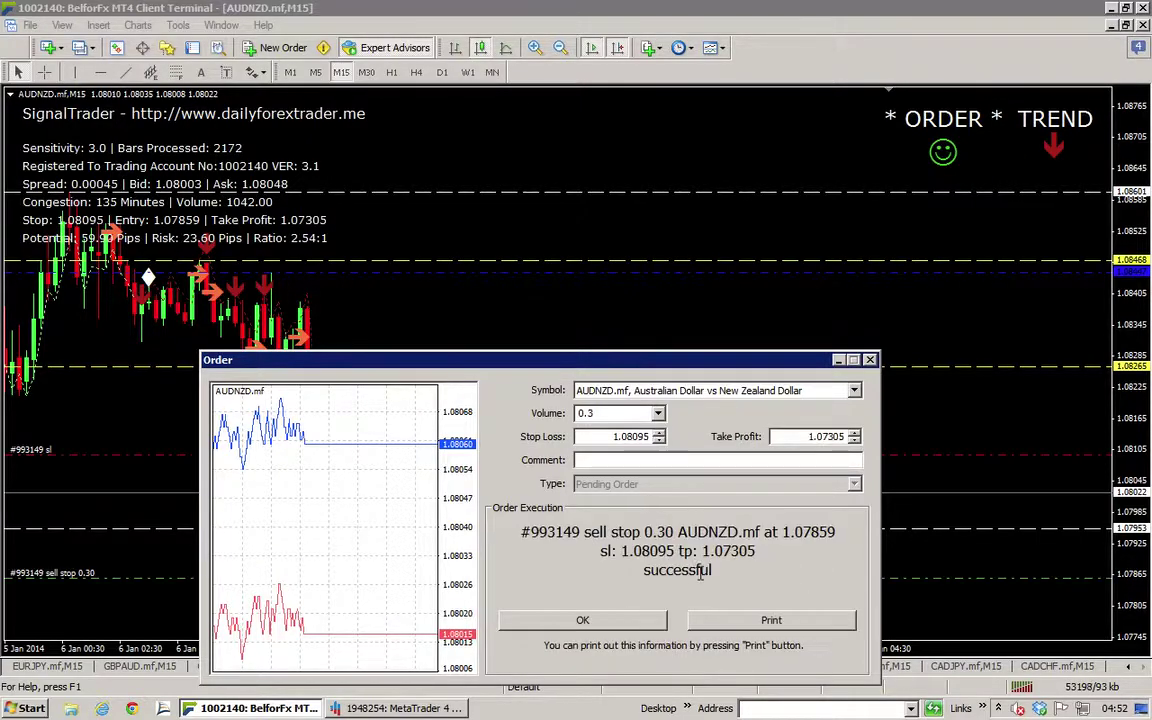
click(583, 621)
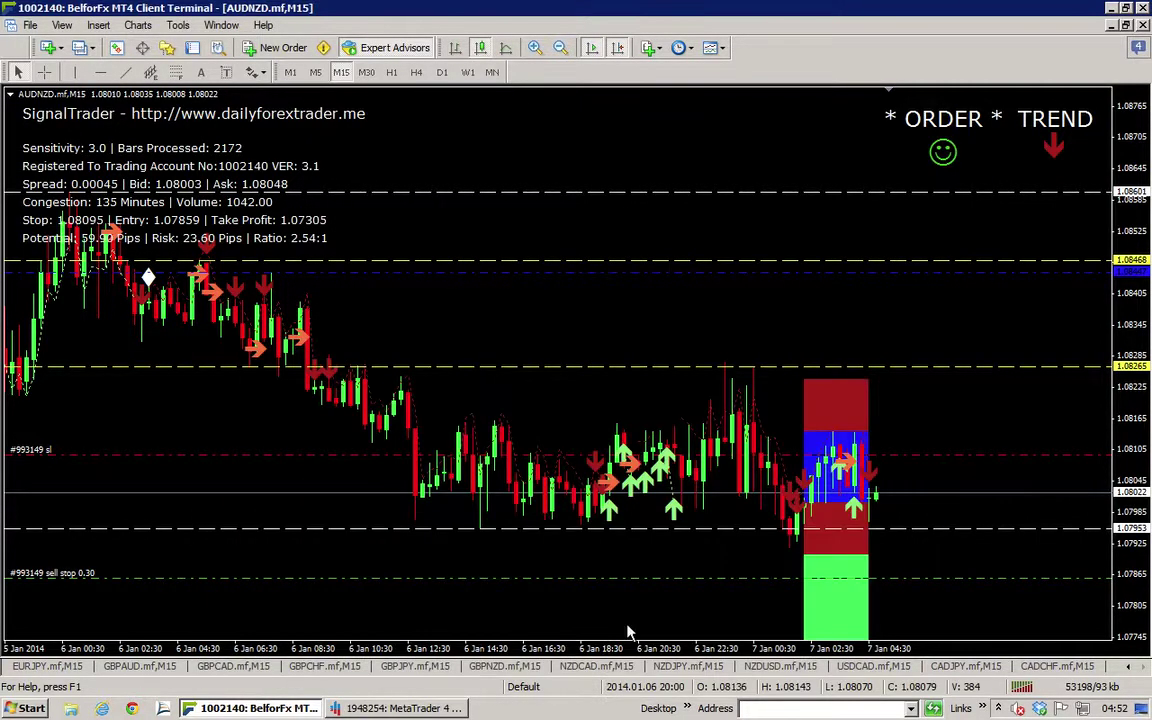